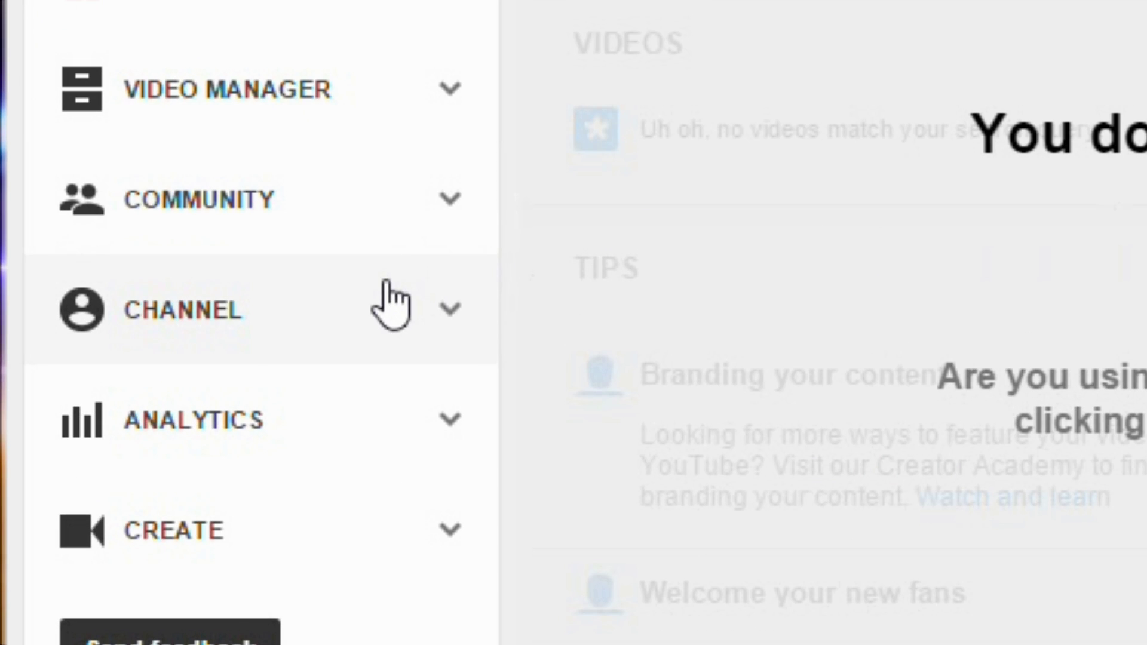
Open Status and features and begin phone verification of the YouTube account
left_click(390, 305)
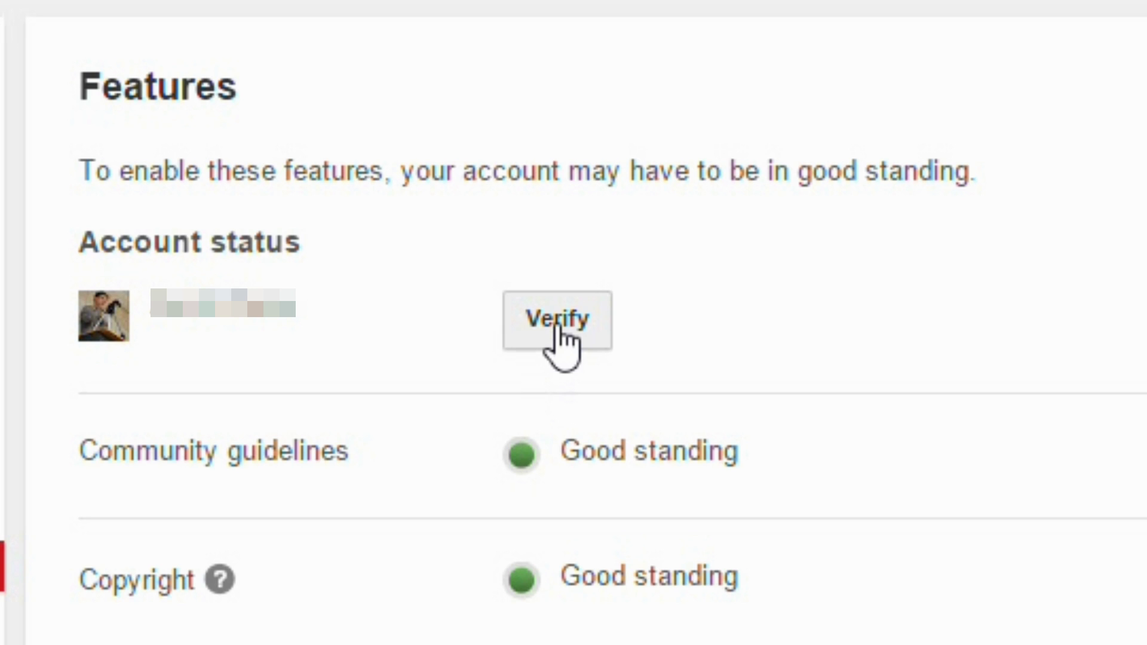
left_click(556, 327)
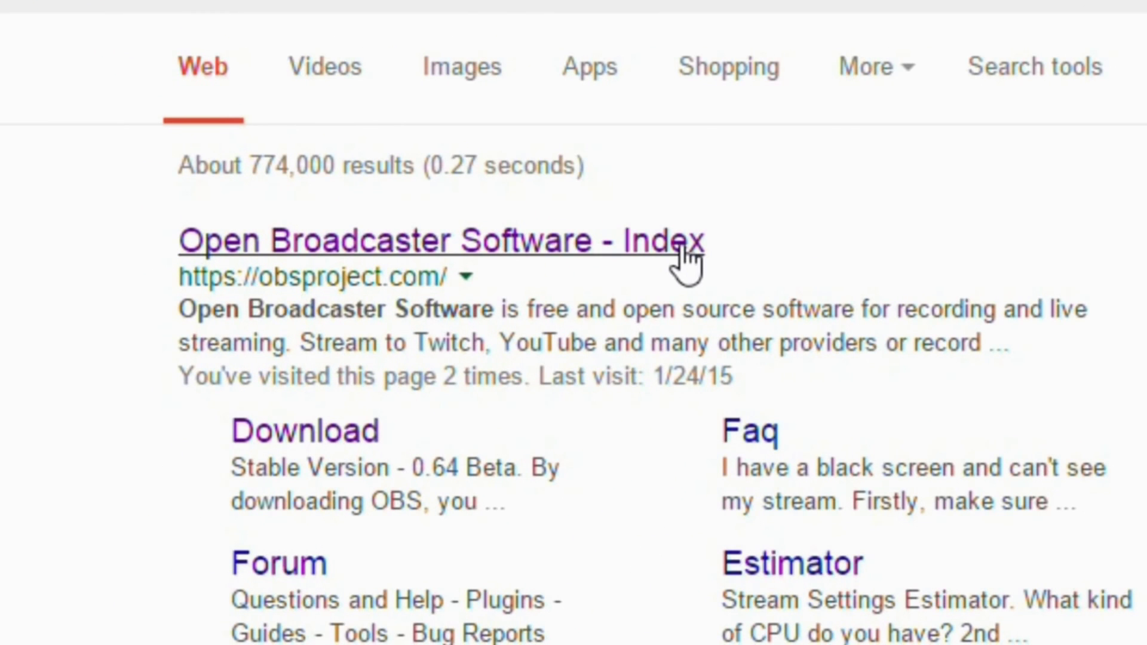
Open the obsproject.com result and accept the license agreement checkbox
left_click(685, 254)
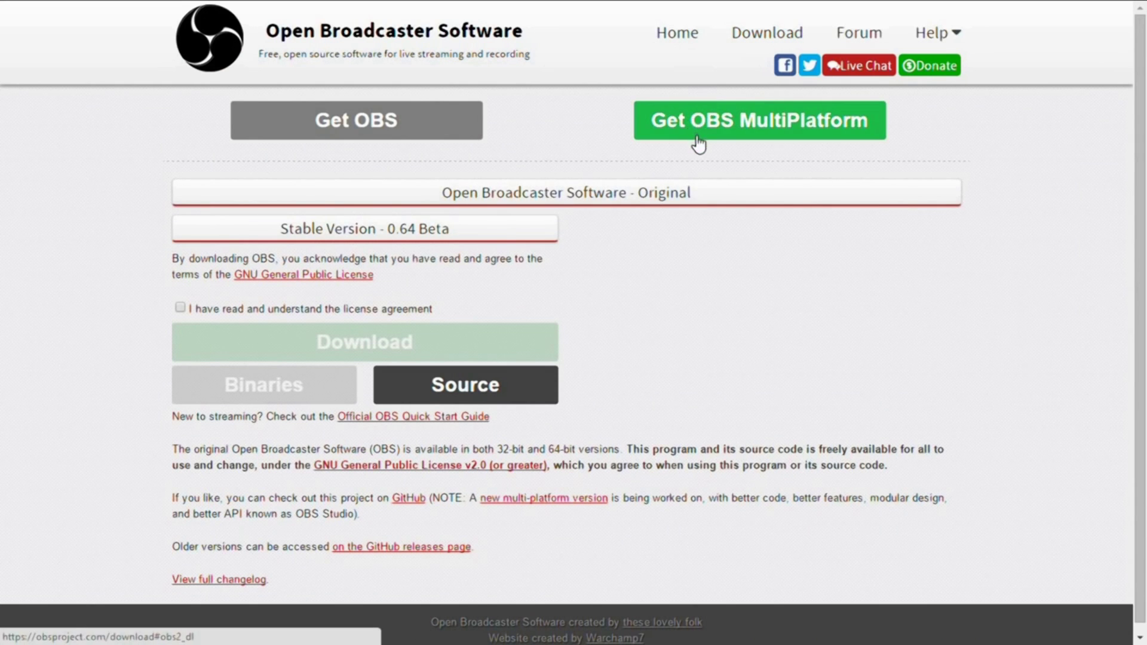
left_click(189, 308)
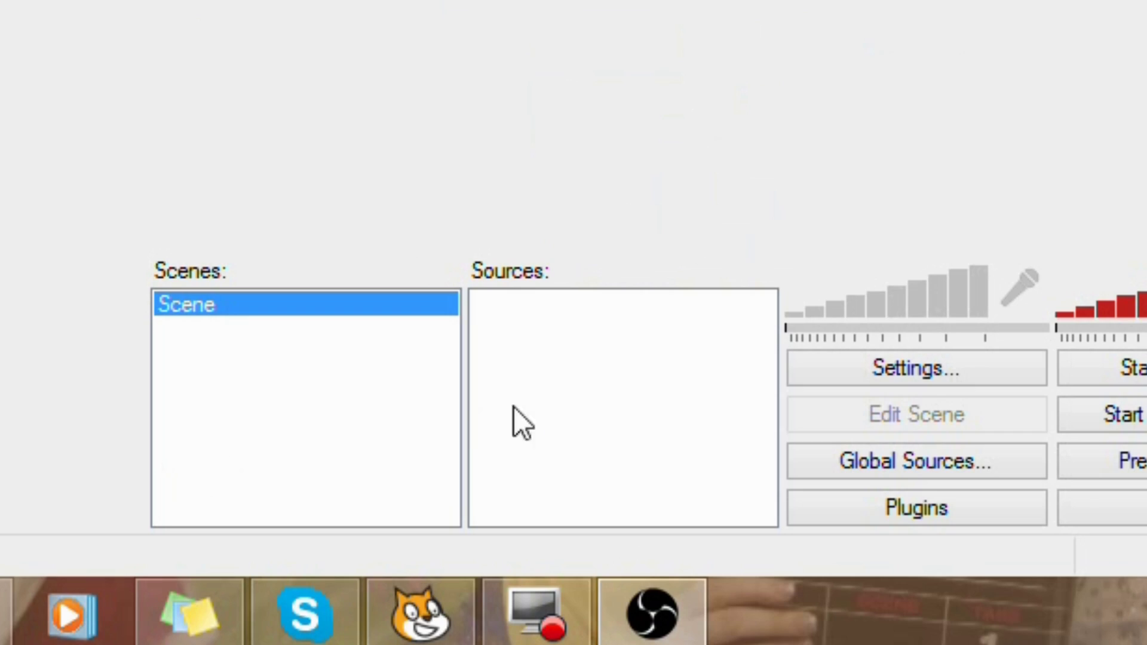
Add a Video Capture Device source with Microphone (Conexant SmartAudio HD) as audio input
right_click(597, 327)
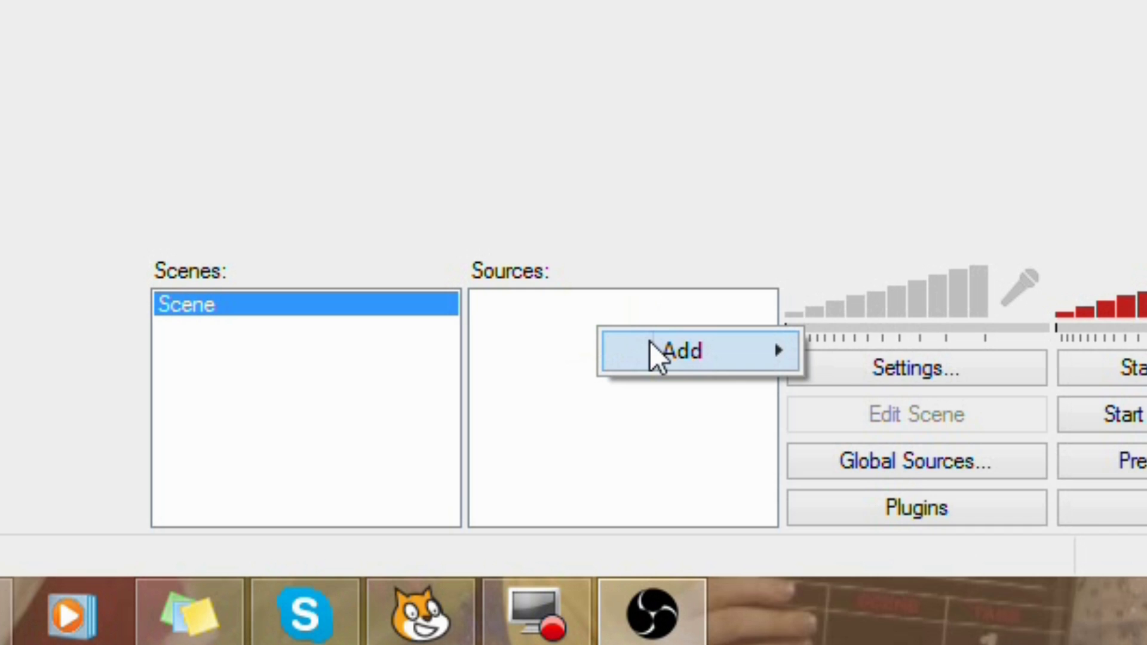
mouse_move(657, 350)
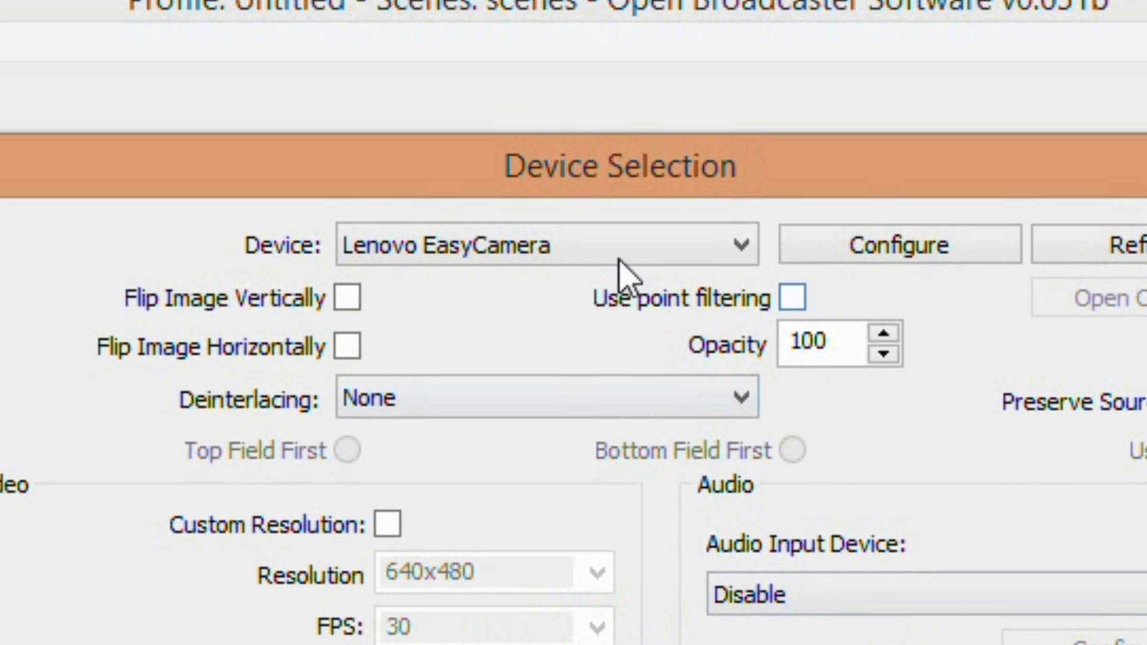
left_click(617, 254)
left_click(484, 201)
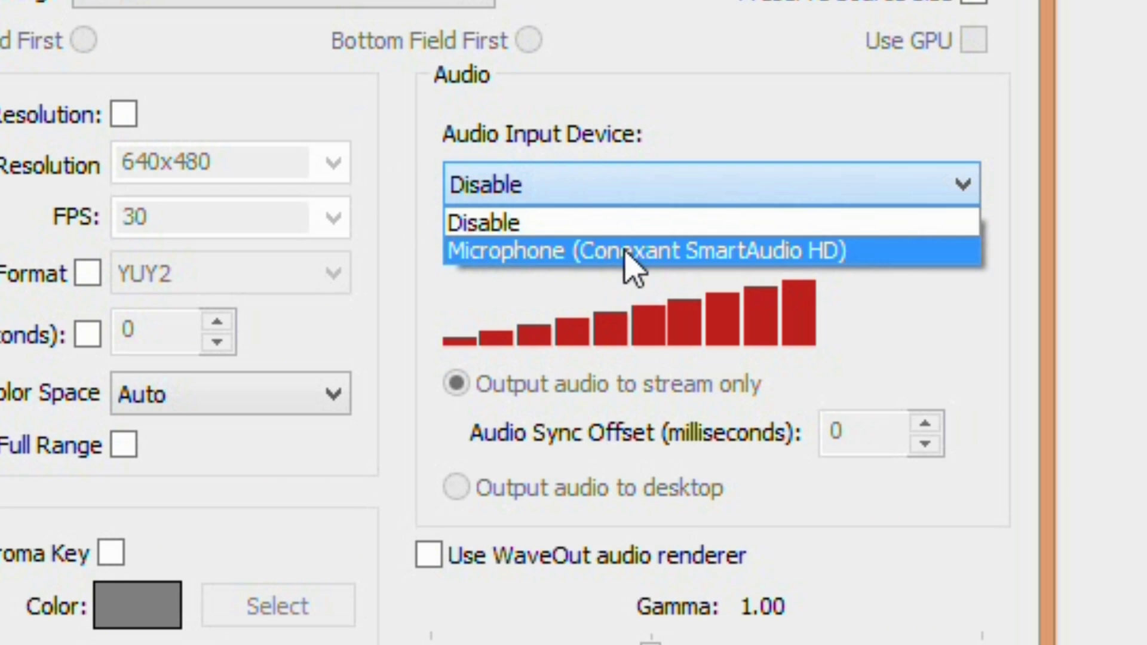
left_click(632, 266)
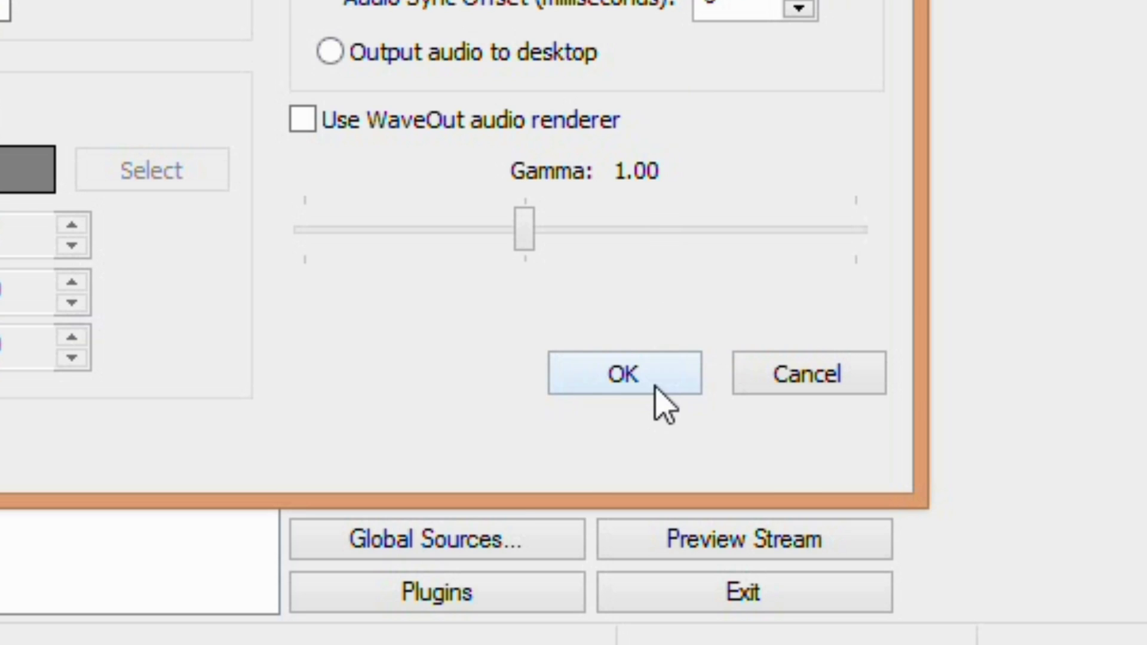
left_click(624, 373)
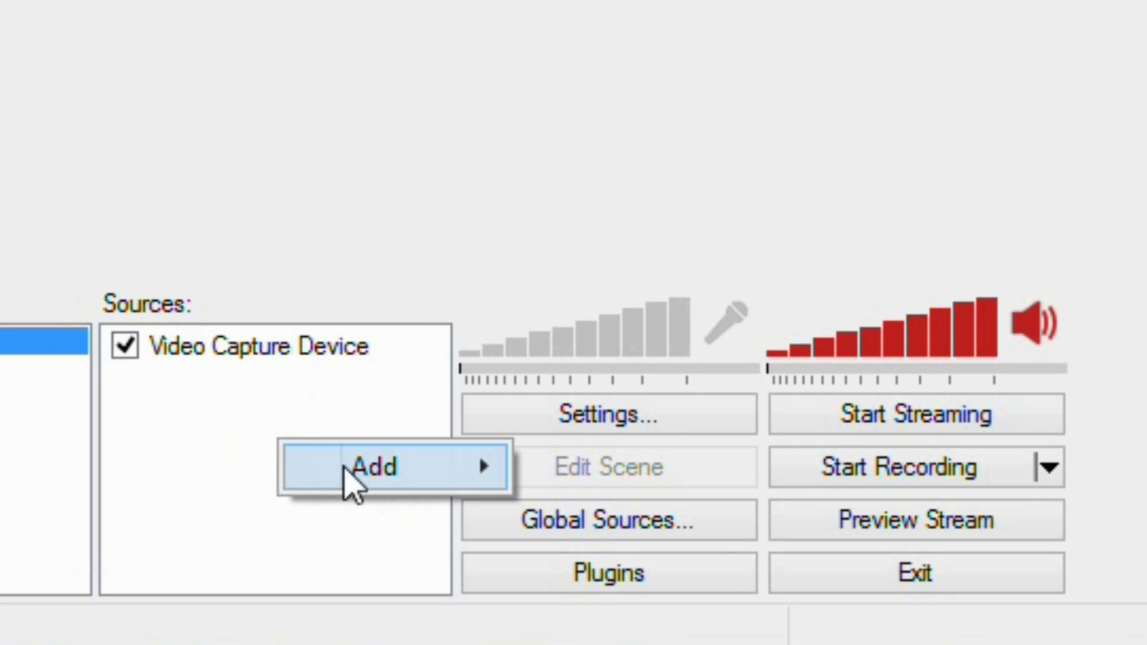
mouse_move(350, 482)
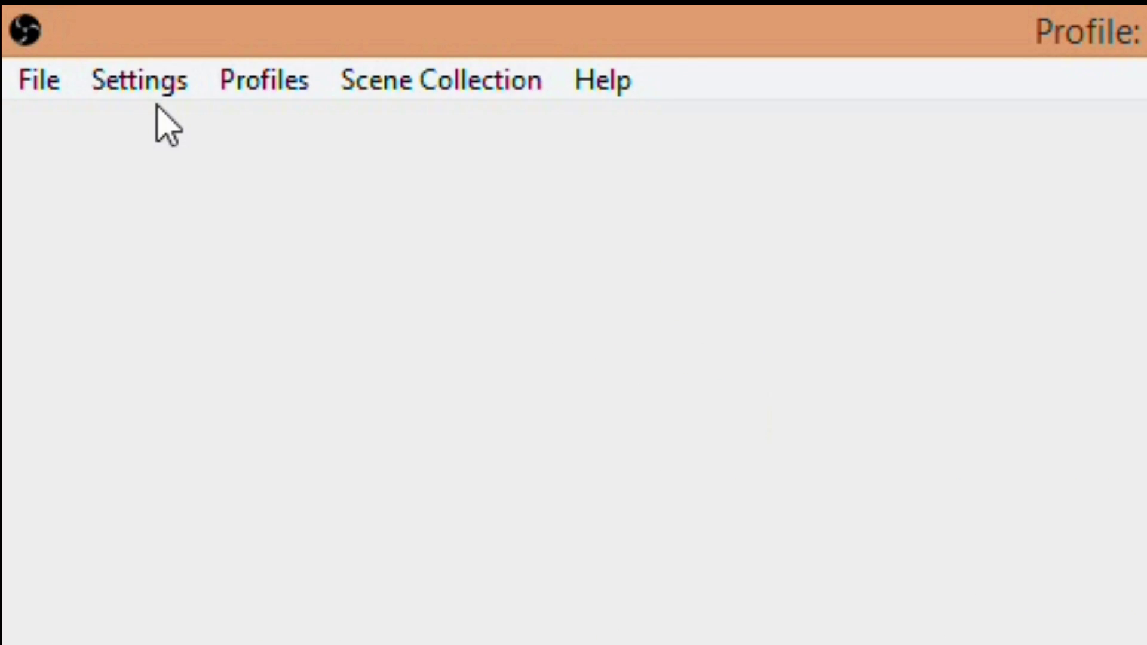
Set Broadcast Settings to Live Stream, Youtube, Primary ingest server, then review Video settings
left_click(143, 77)
left_click(197, 134)
left_click(324, 133)
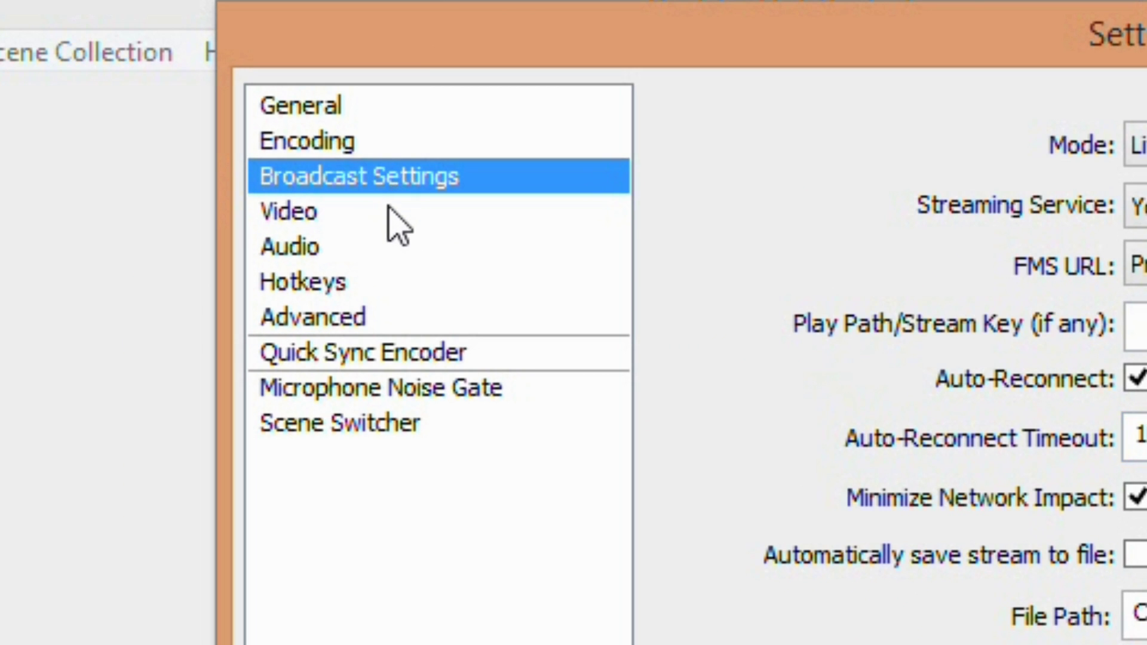
left_click(388, 210)
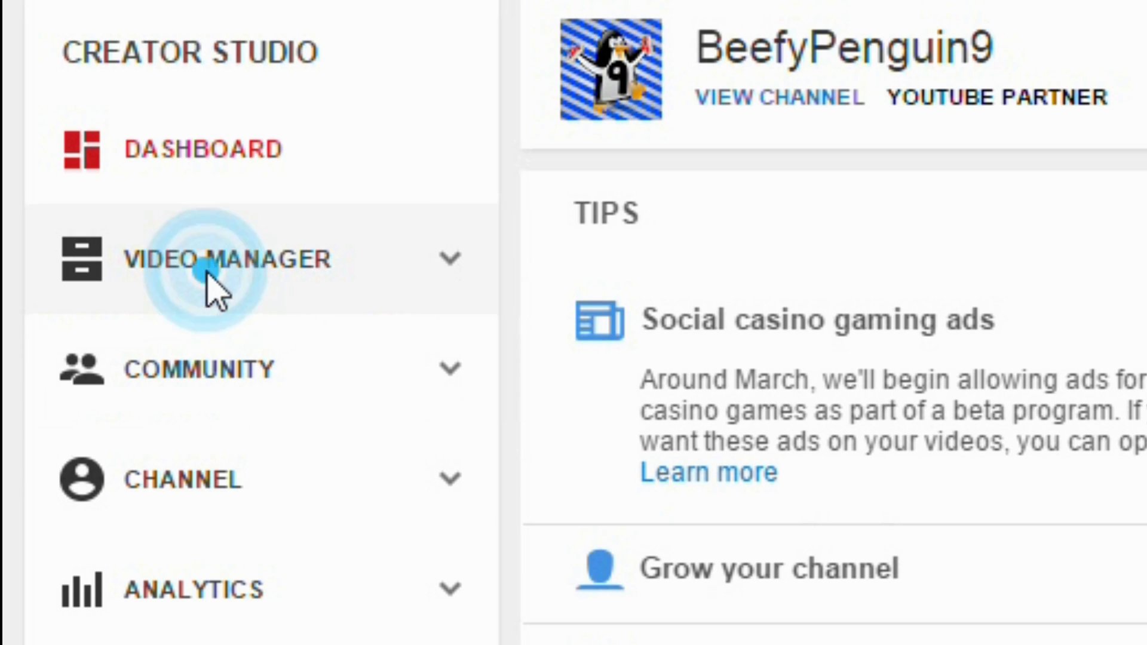
Create a new live event named TEST from Video Manager's Live Events list
left_click(209, 272)
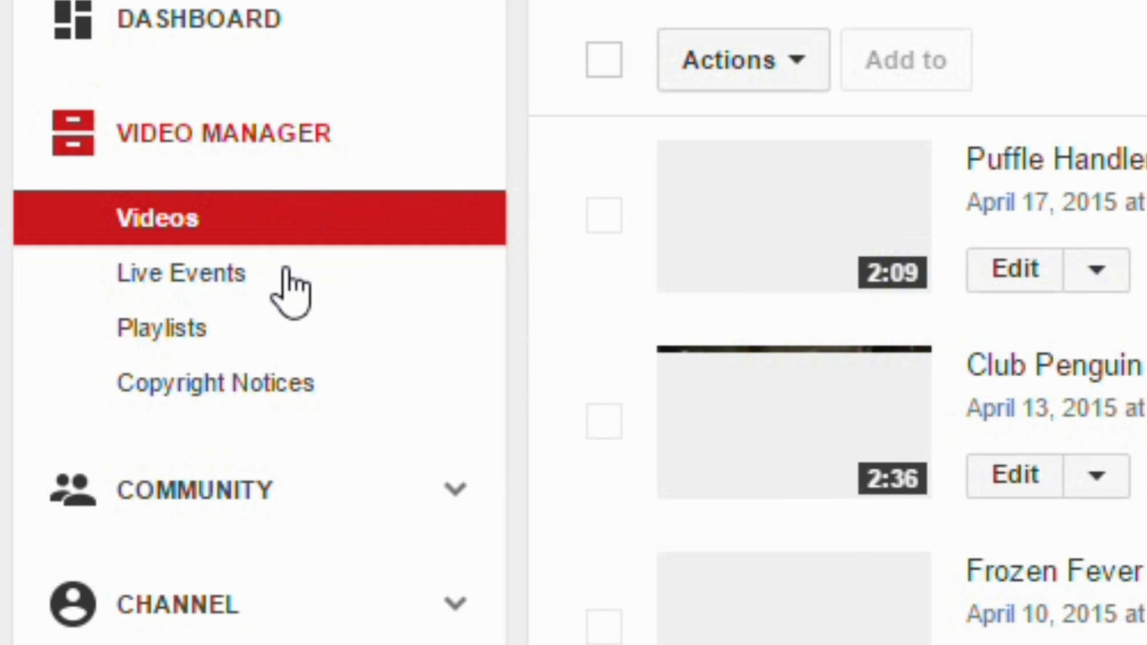
left_click(258, 276)
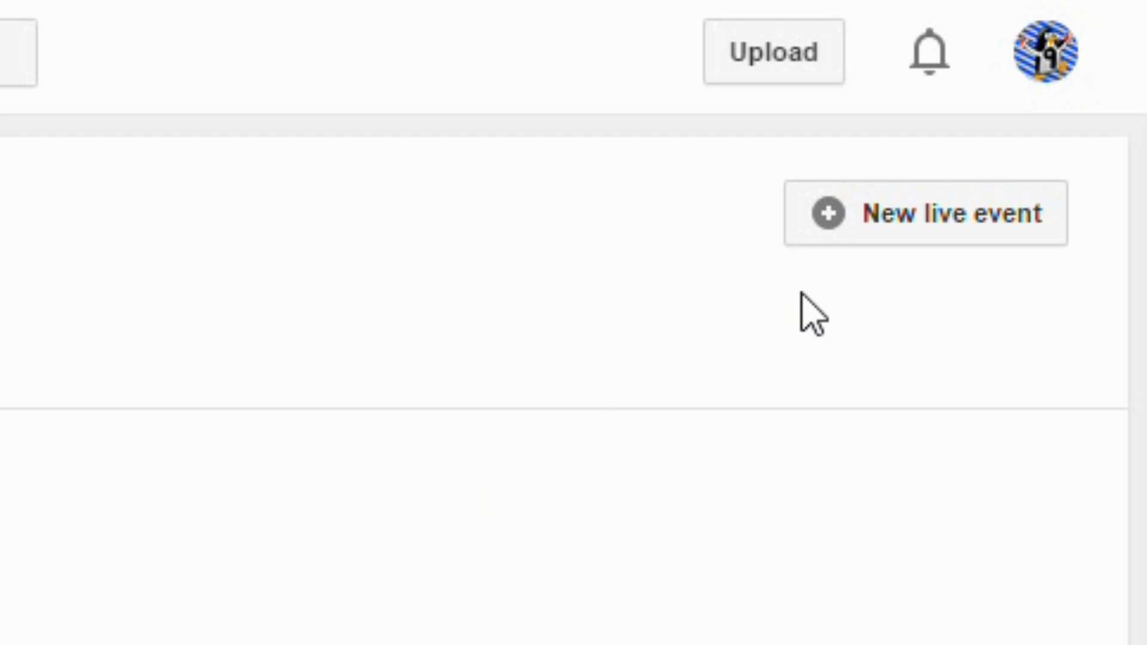
left_click(848, 239)
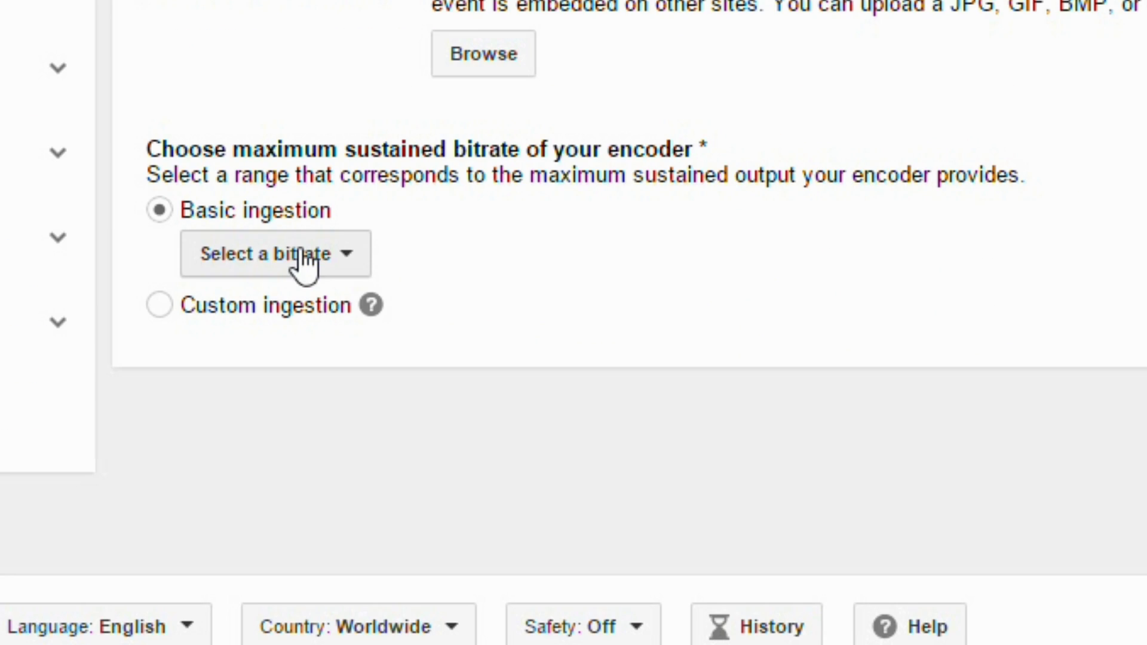
Choose 3000 Kbps - 6000 Kbps (1080p) as the Basic ingestion bitrate
left_click(371, 559)
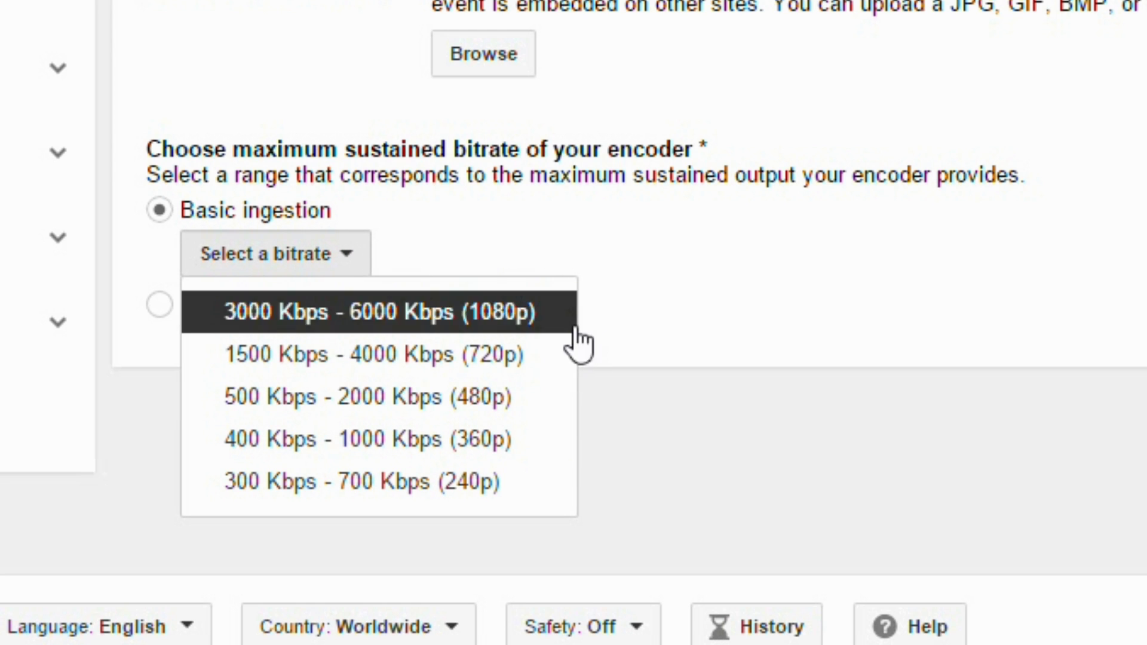
left_click(550, 317)
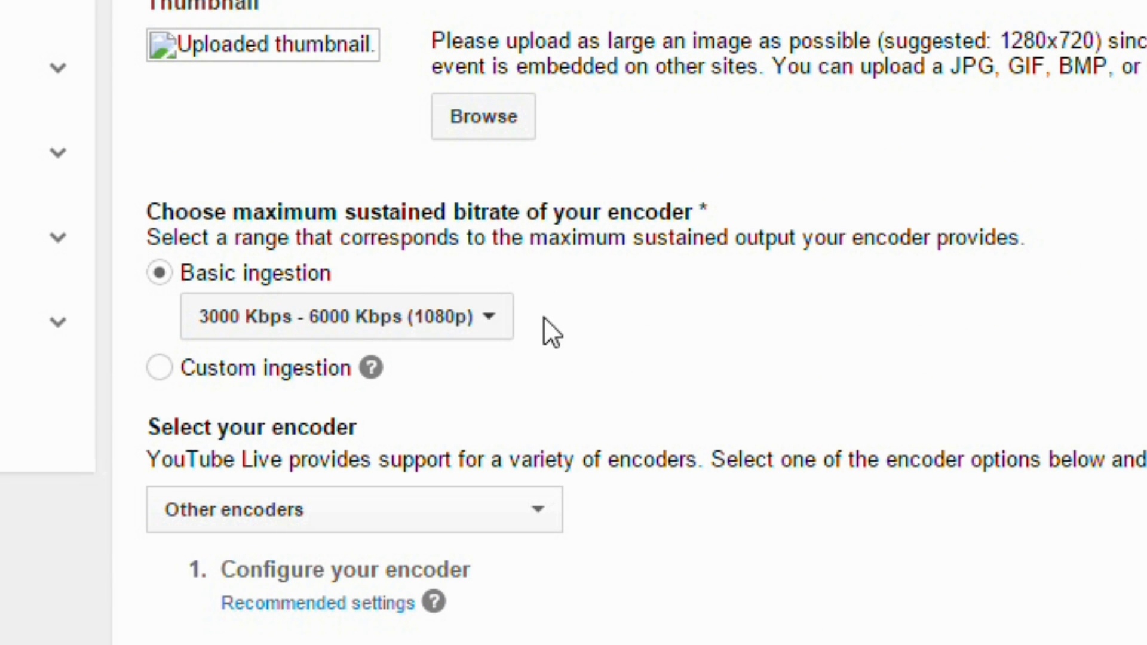
scroll(545, 376, "down", 3)
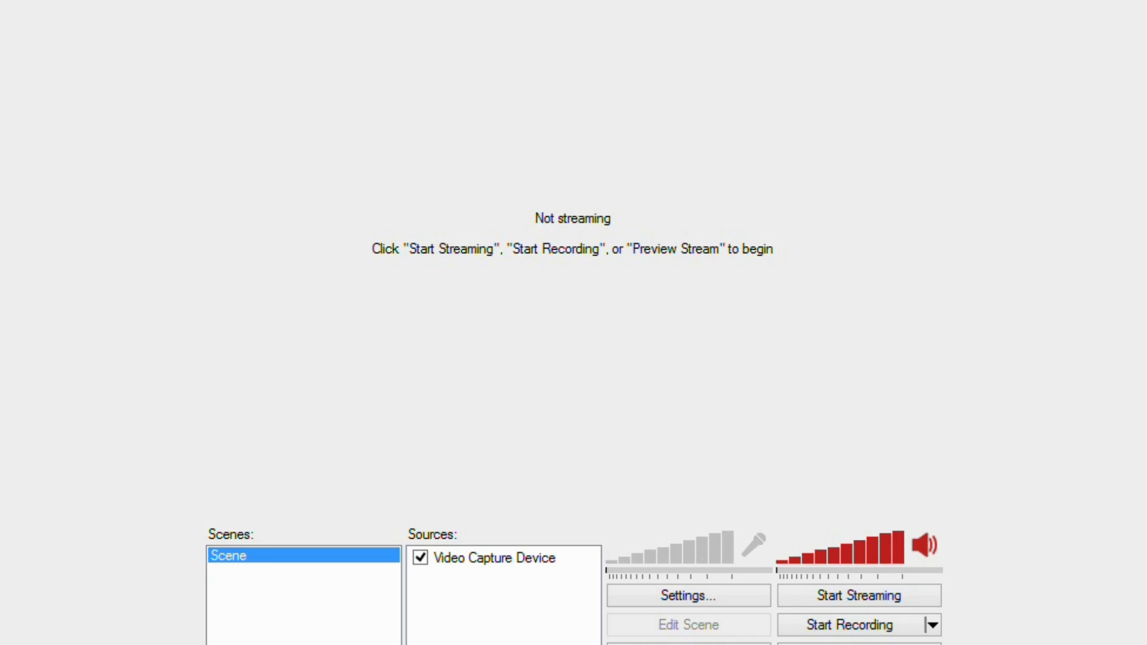
Review the Encoding settings: x264 encoder, CBR, 3000 kb/s maximum bitrate
left_click(114, 51)
left_click(128, 89)
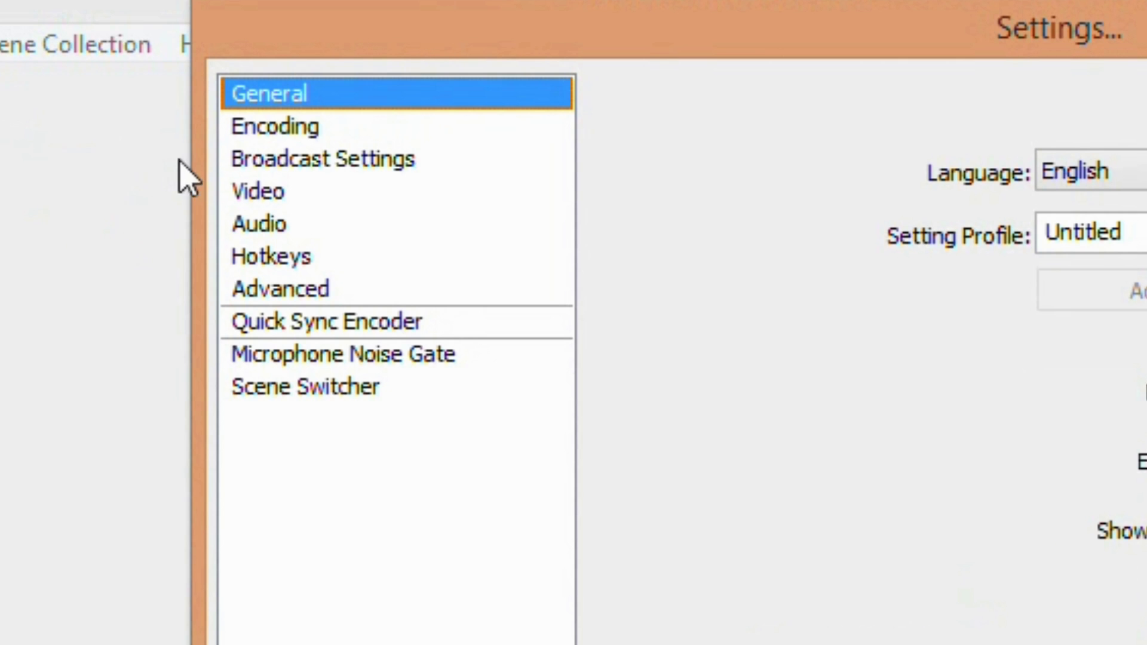
left_click(263, 126)
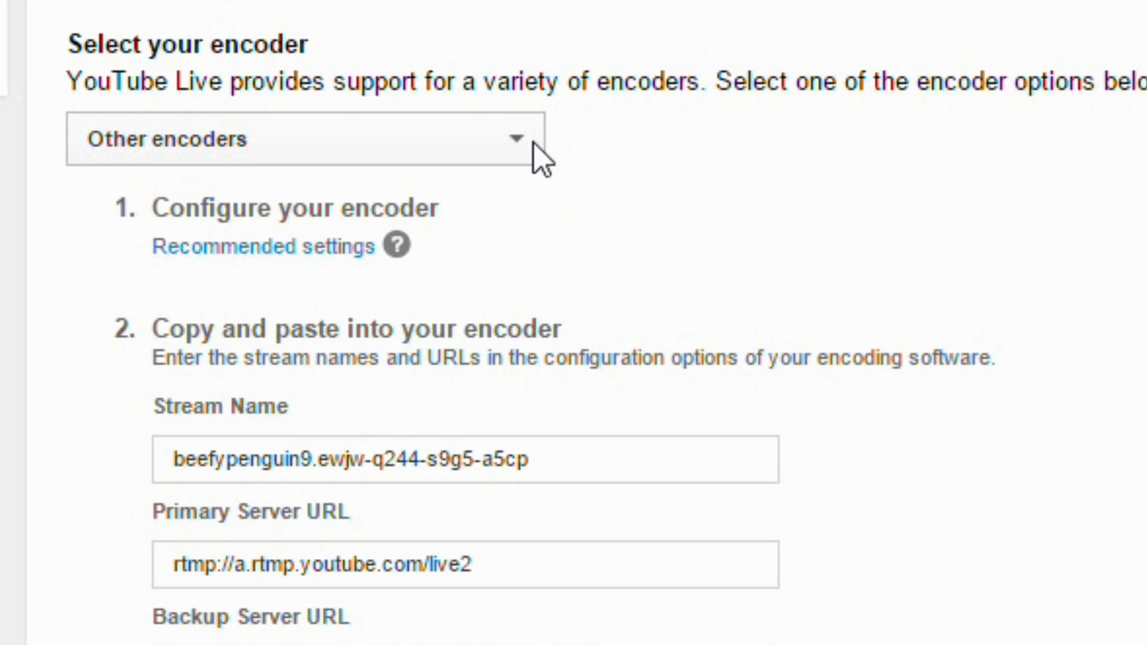
Select Other encoders as the encoder and copy the Stream Name text
left_click(534, 144)
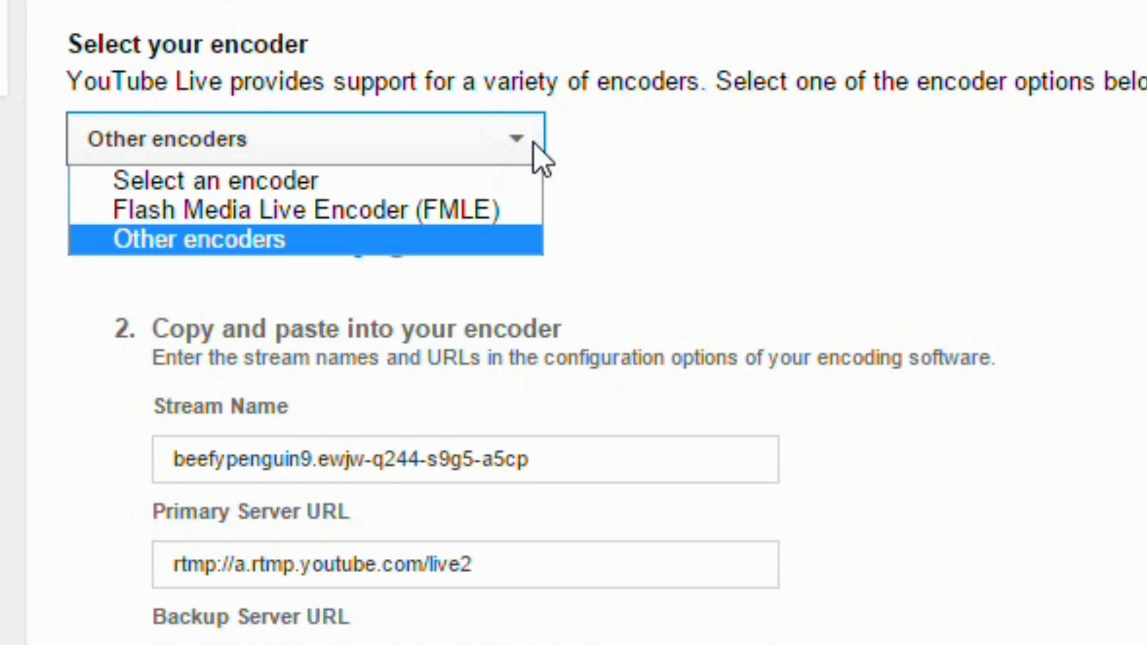
left_click(526, 239)
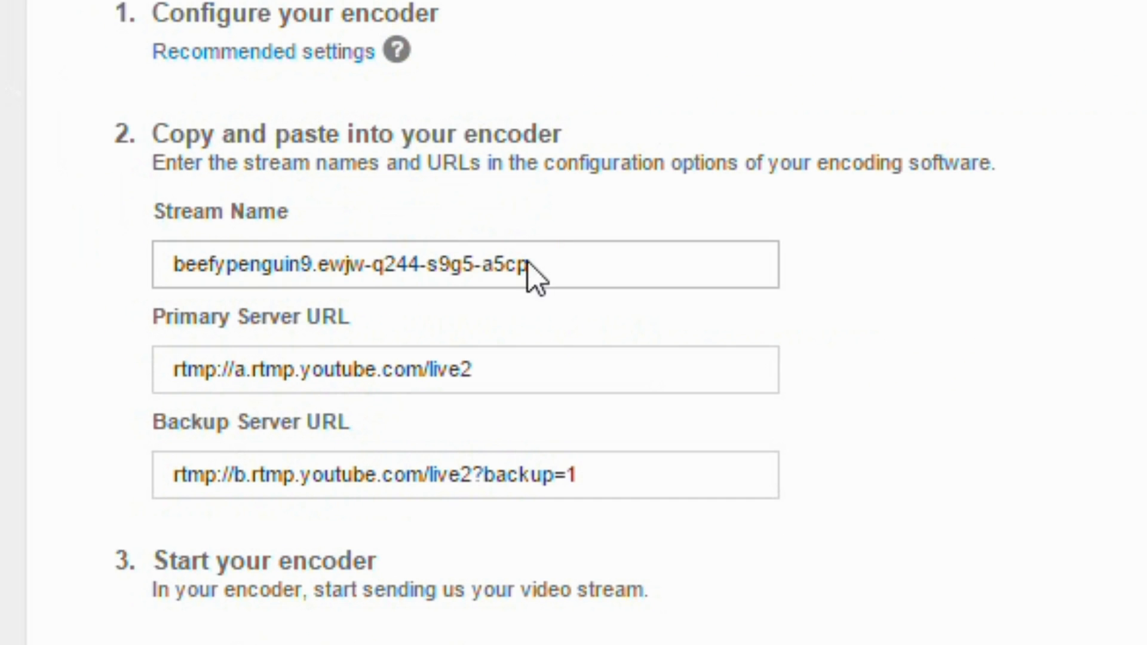
left_click_drag(590, 389, 350, 389)
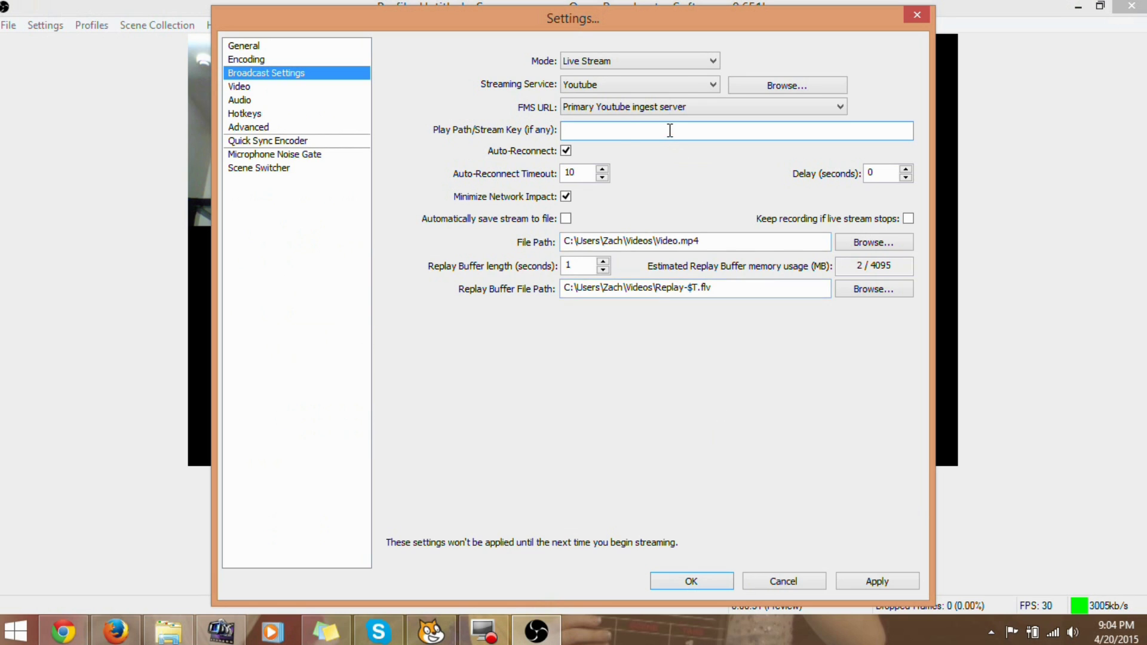
Paste the copied stream key into Play Path/Stream Key and start streaming
right_click(671, 131)
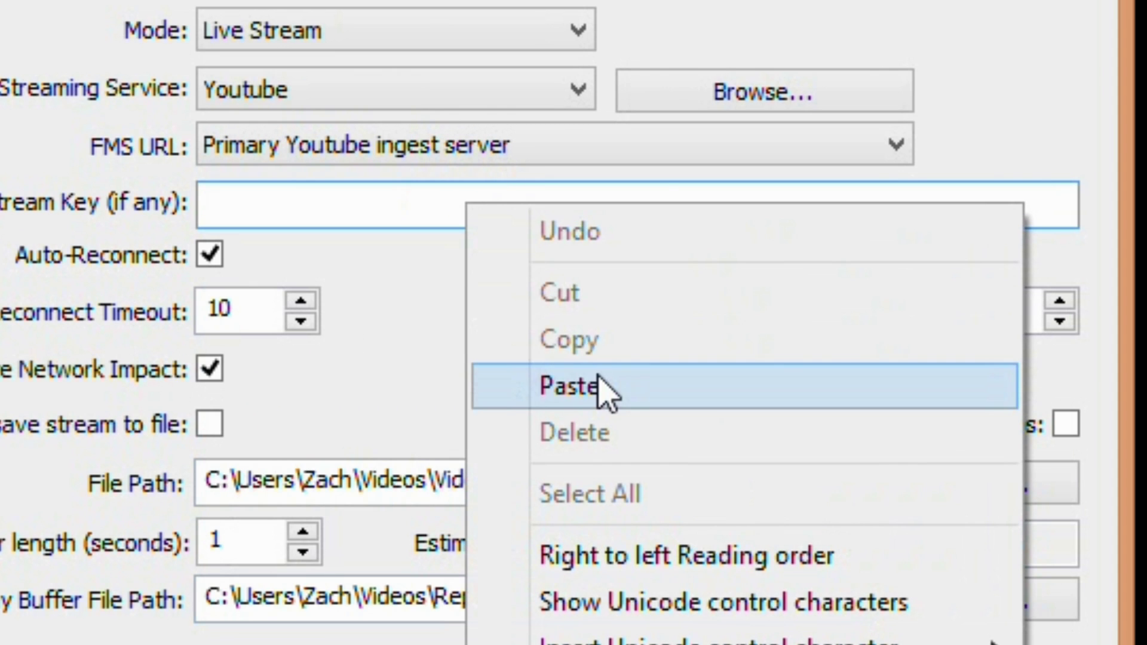
left_click(721, 204)
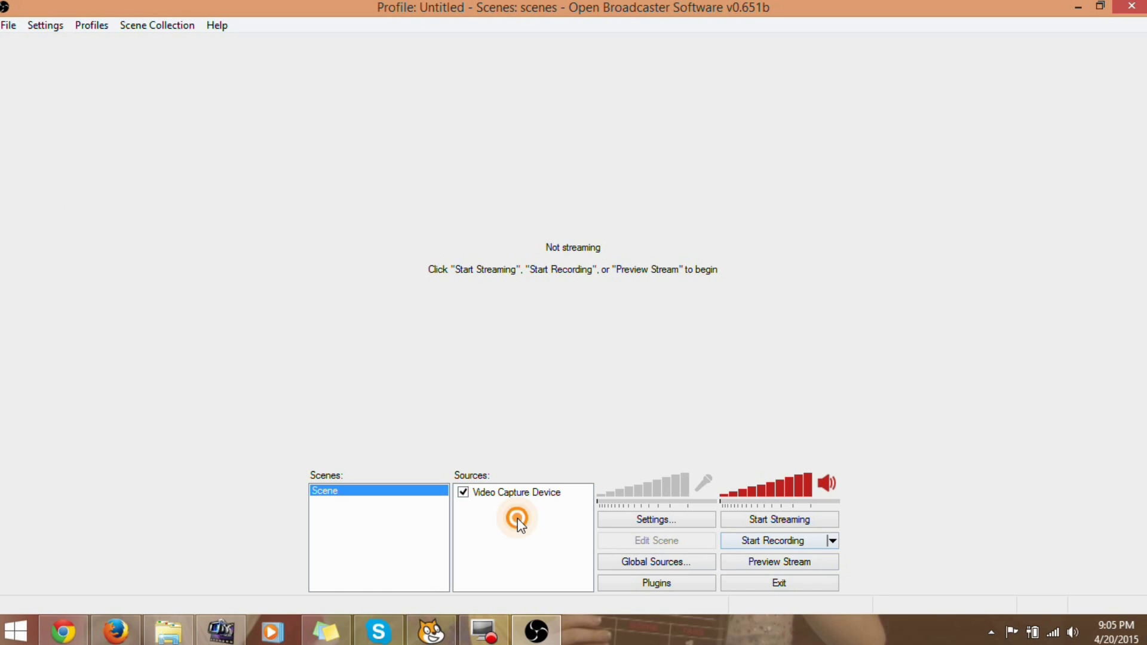
right_click(515, 514)
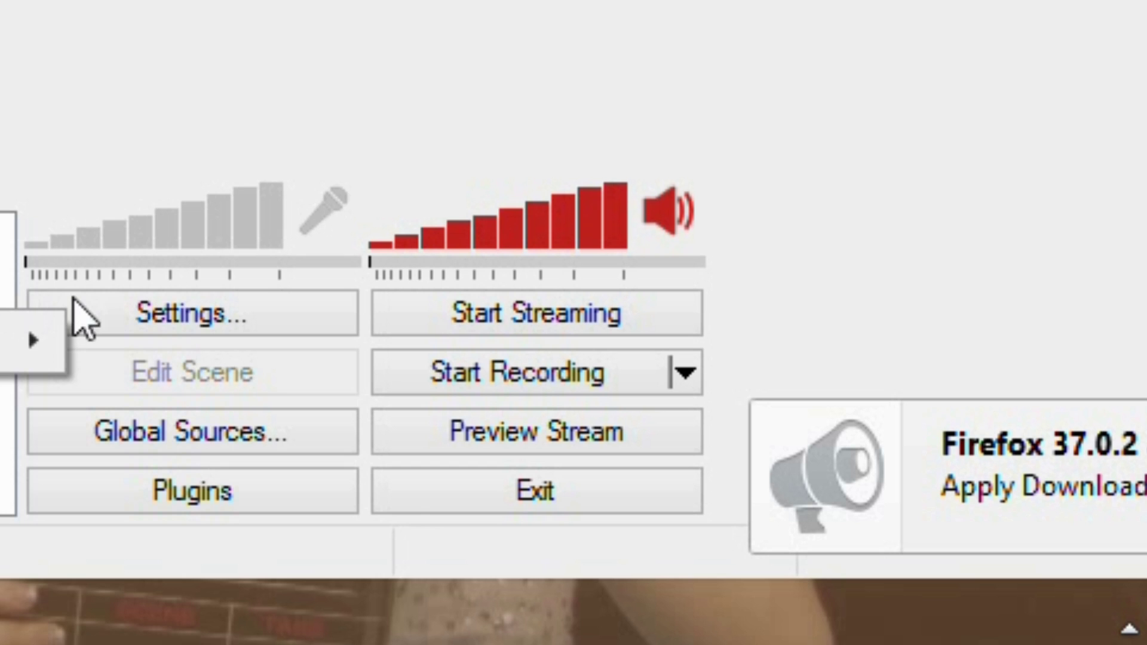
left_click(526, 337)
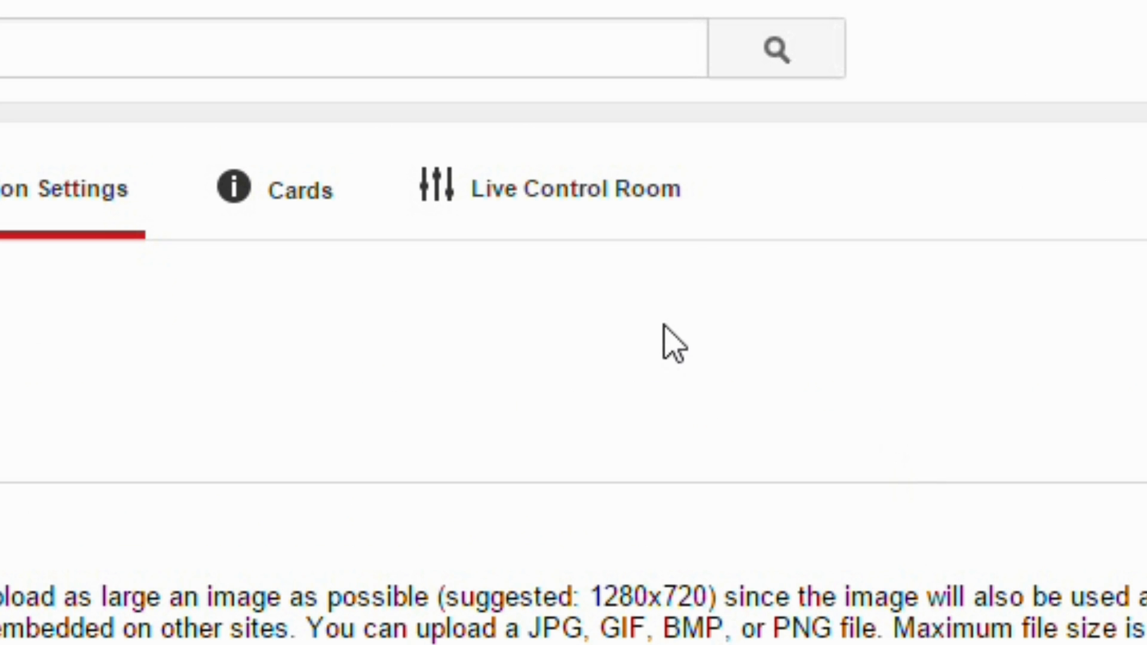
Open TEST's Live Control Room and scroll to the Preview and Public View players
left_click(611, 207)
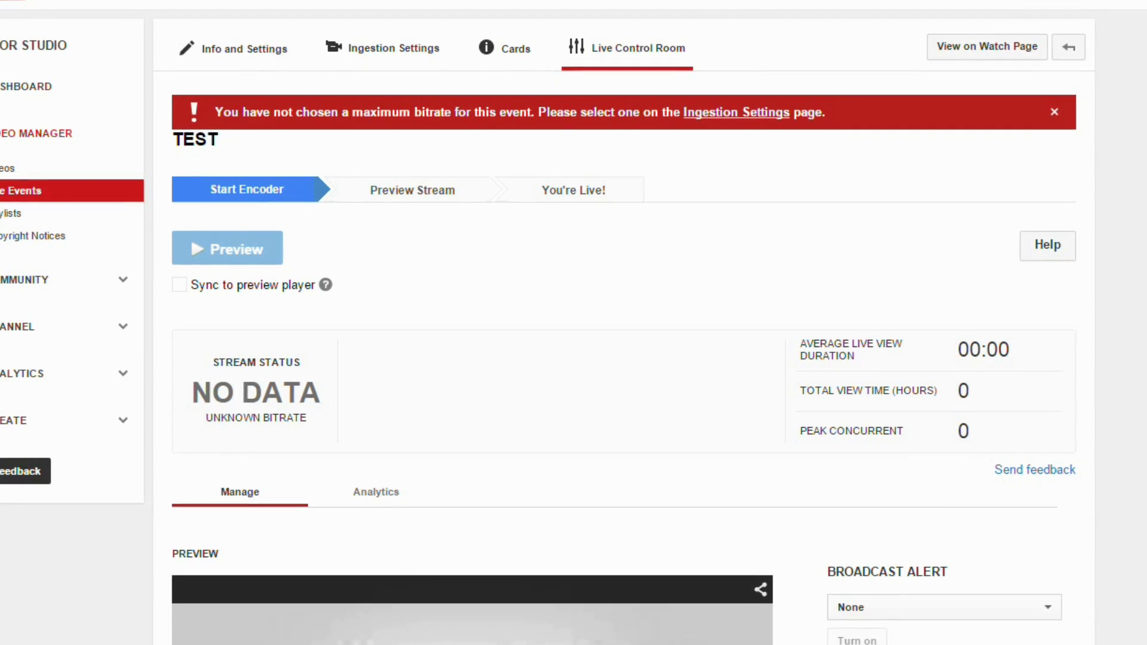
scroll(1041, 271, "down", 6)
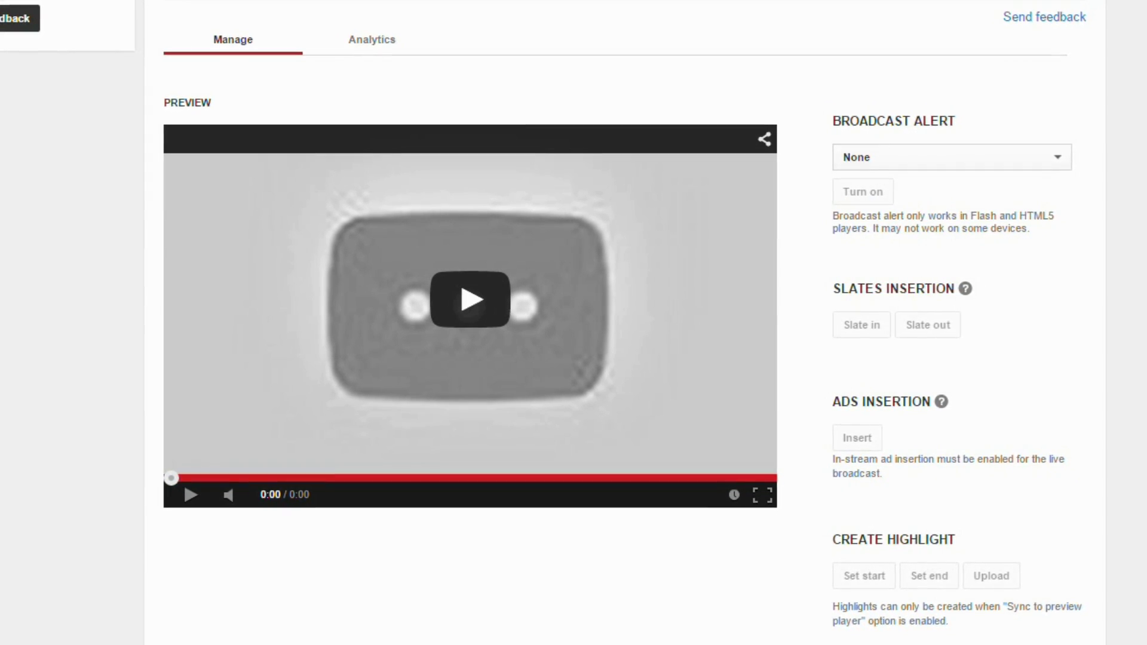
scroll(471, 322, "down", 8)
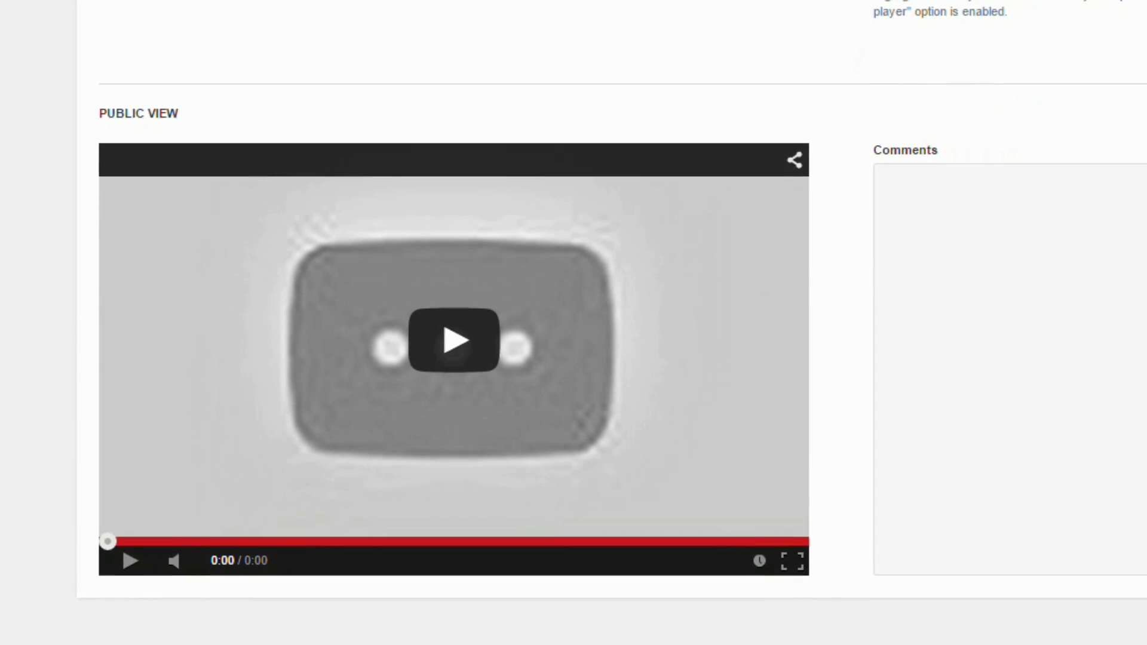